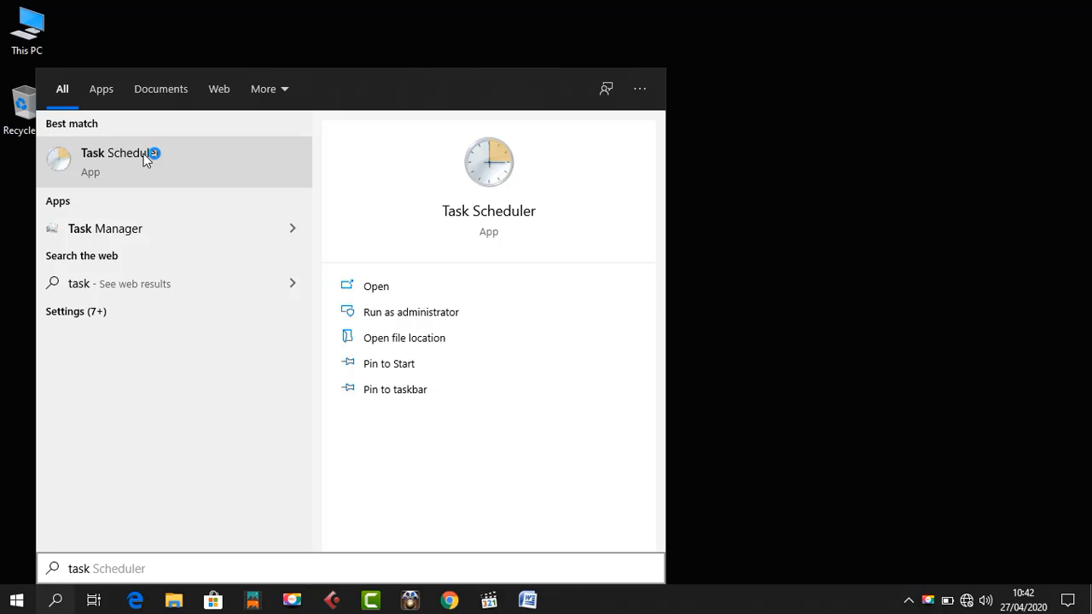
Create a basic task in Task Scheduler named "Shutdown @ 12 PM" with no description
{"action": "left_click", "coordinate": [694, 295]}
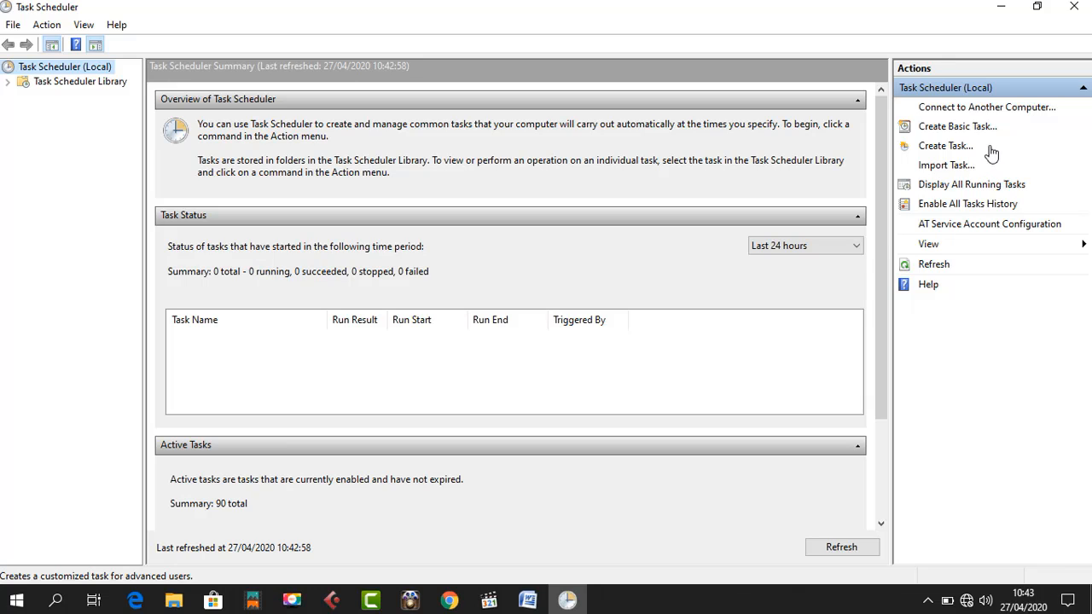
{"action": "left_click", "coordinate": [957, 127]}
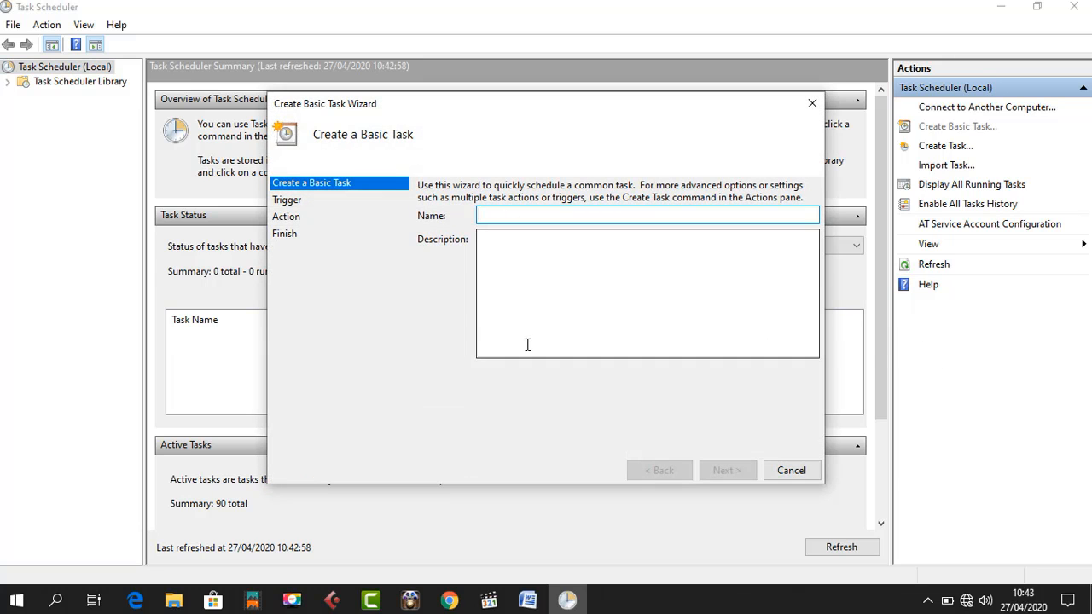
{"action": "type", "text": "Shut"}
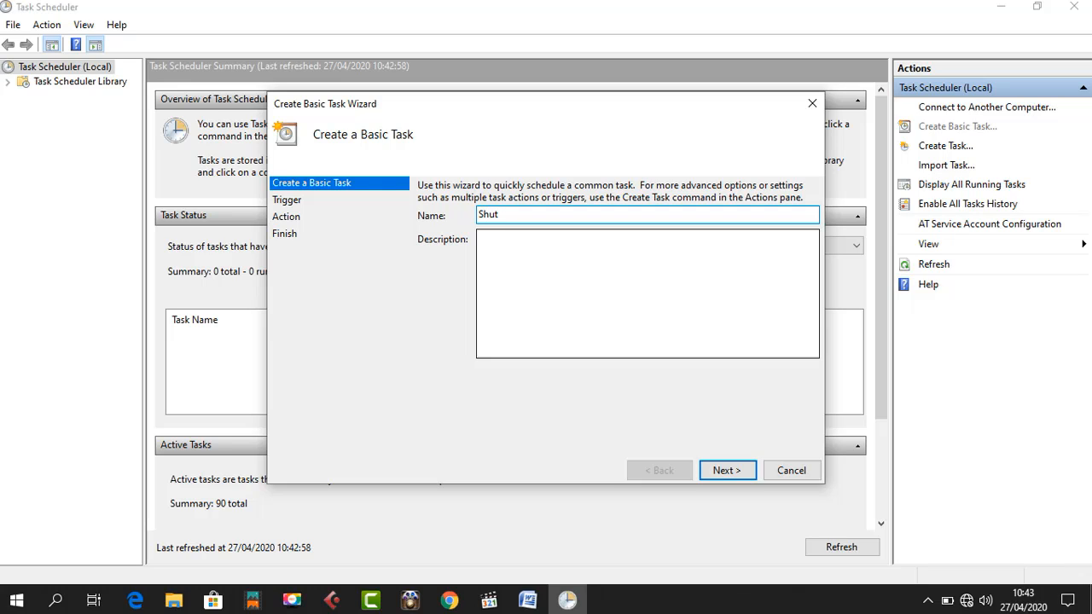
{"action": "type", "text": "down @ 12 PM"}
{"action": "left_click", "coordinate": [546, 261]}
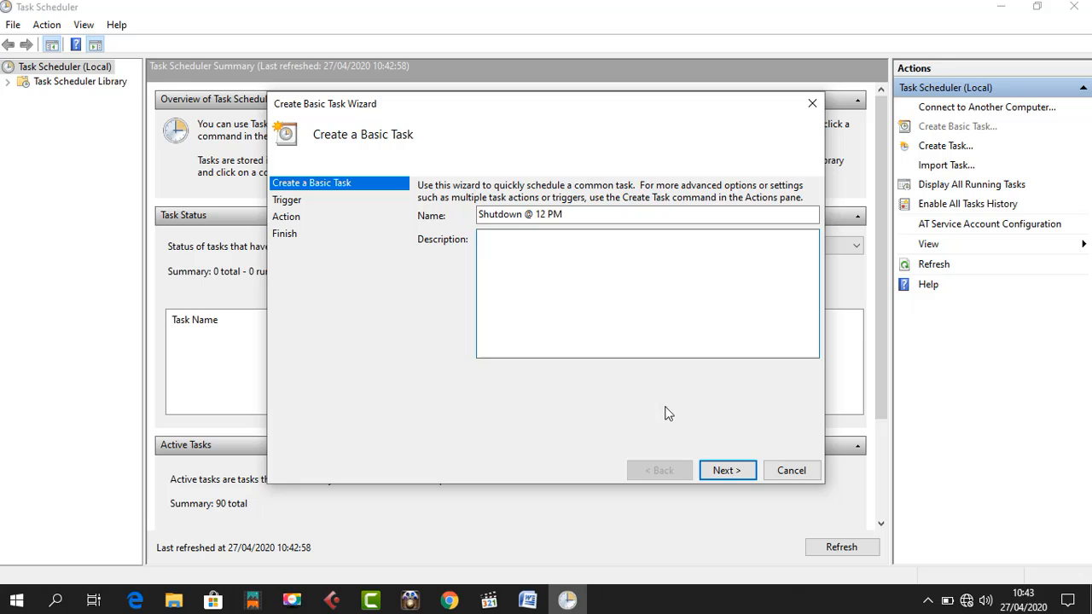
{"action": "left_click", "coordinate": [727, 471]}
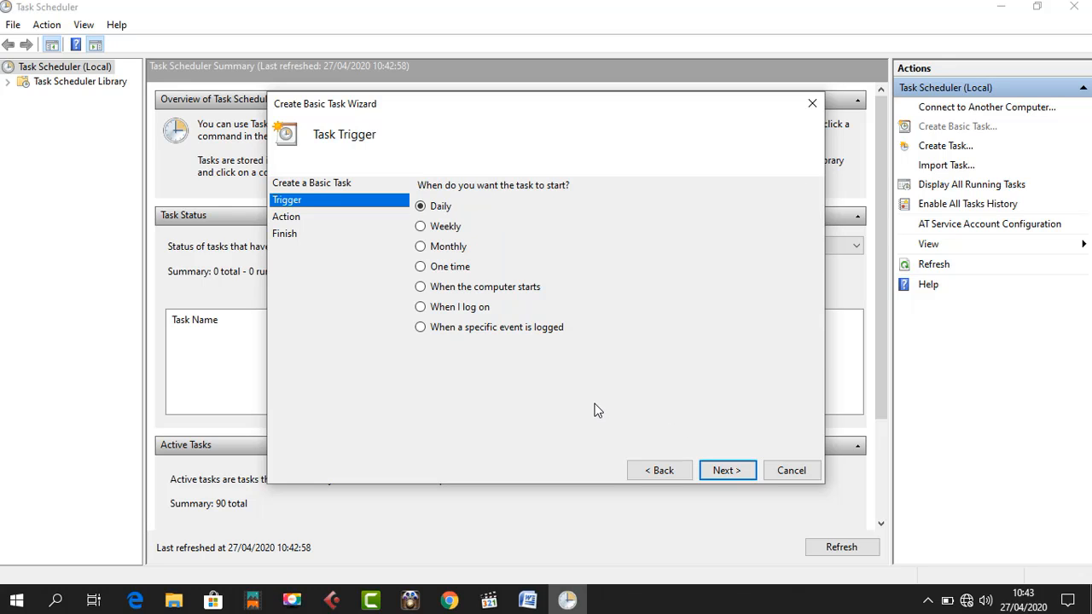
Choose a one-time trigger for the task and set its start time to 12:00:00
{"action": "left_click", "coordinate": [419, 266]}
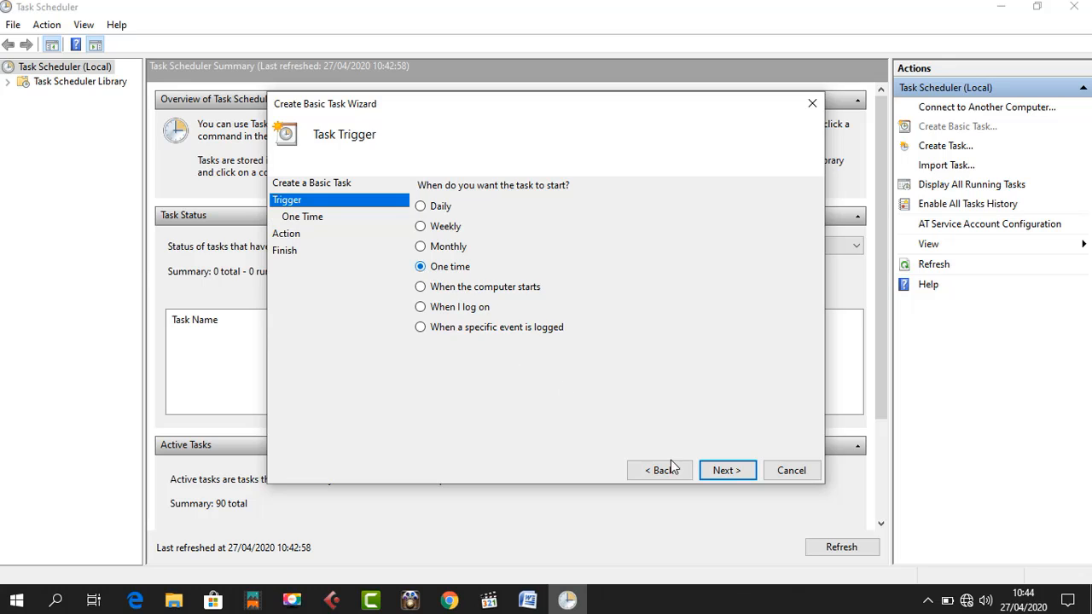
{"action": "left_click", "coordinate": [721, 470]}
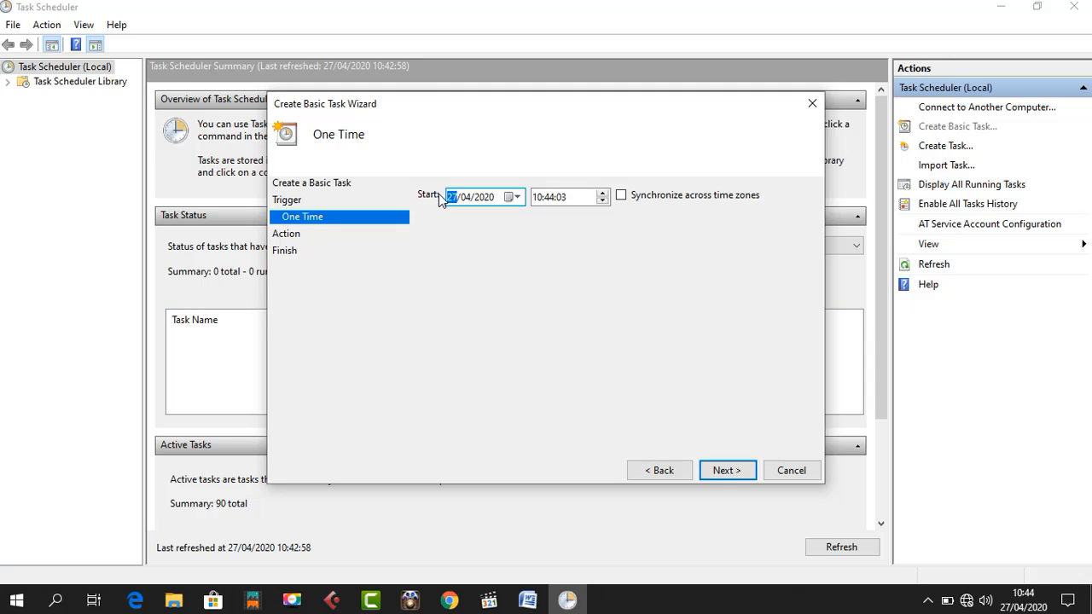
{"action": "left_click", "coordinate": [539, 198]}
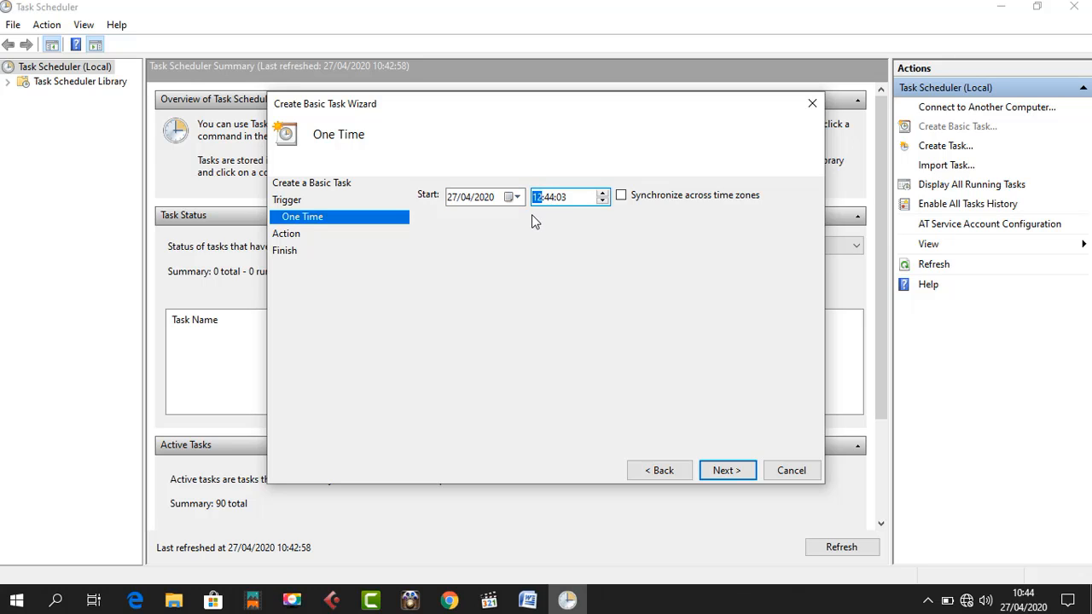
{"action": "type", "text": "12"}
{"action": "left_click", "coordinate": [553, 198]}
{"action": "type", "text": "00"}
{"action": "left_click", "coordinate": [564, 199]}
{"action": "type", "text": "00"}
{"action": "left_click", "coordinate": [714, 472]}
Set the one-time trigger's start date to 28/04/2020 and continue to the task action
{"action": "left_click", "coordinate": [516, 197]}
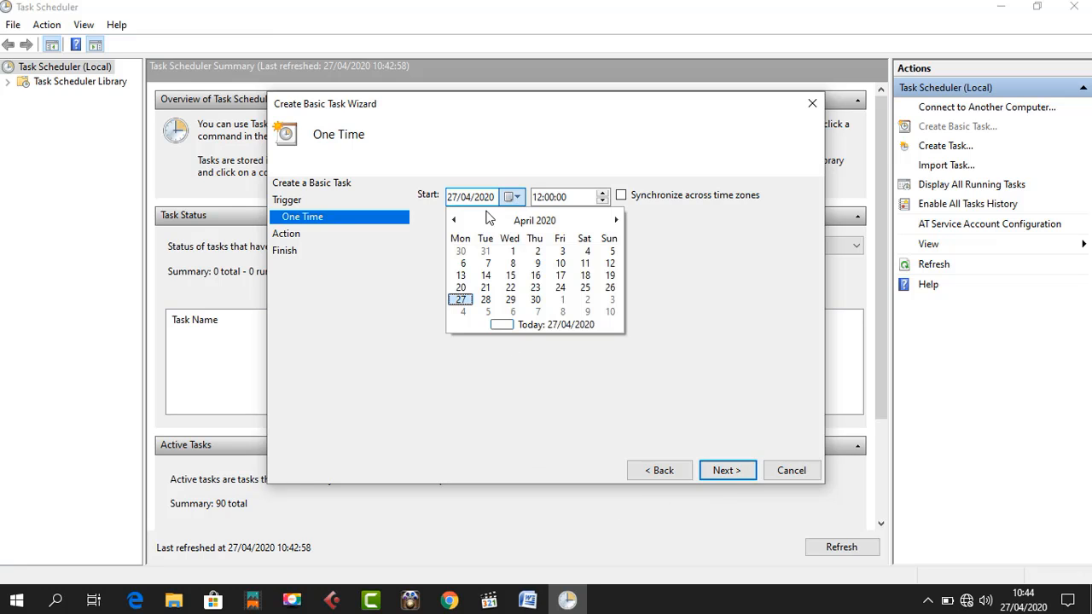
{"action": "left_click", "coordinate": [486, 305]}
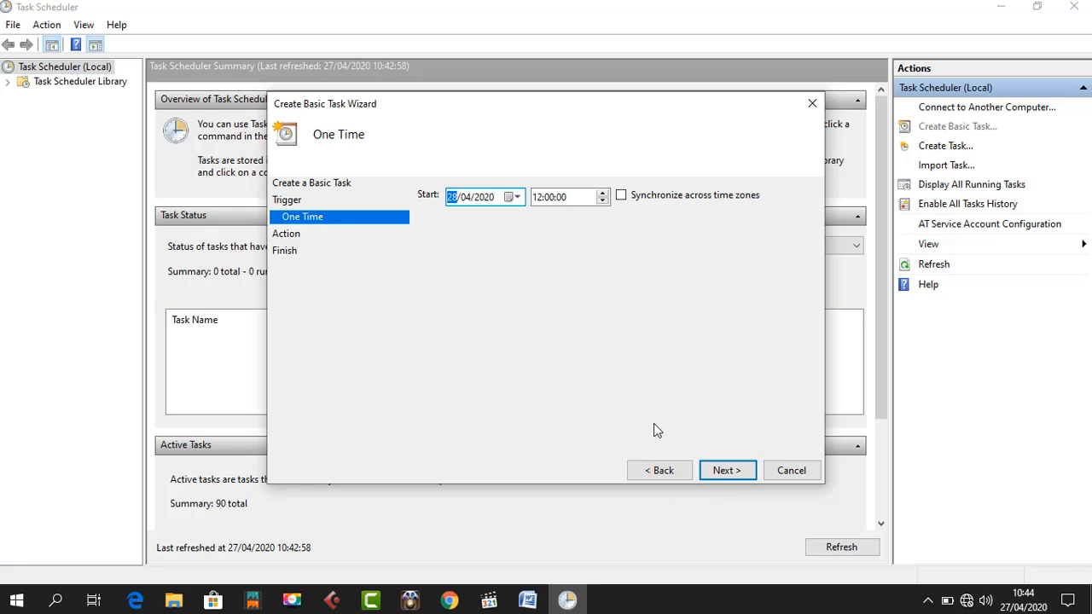
{"action": "left_click", "coordinate": [716, 471]}
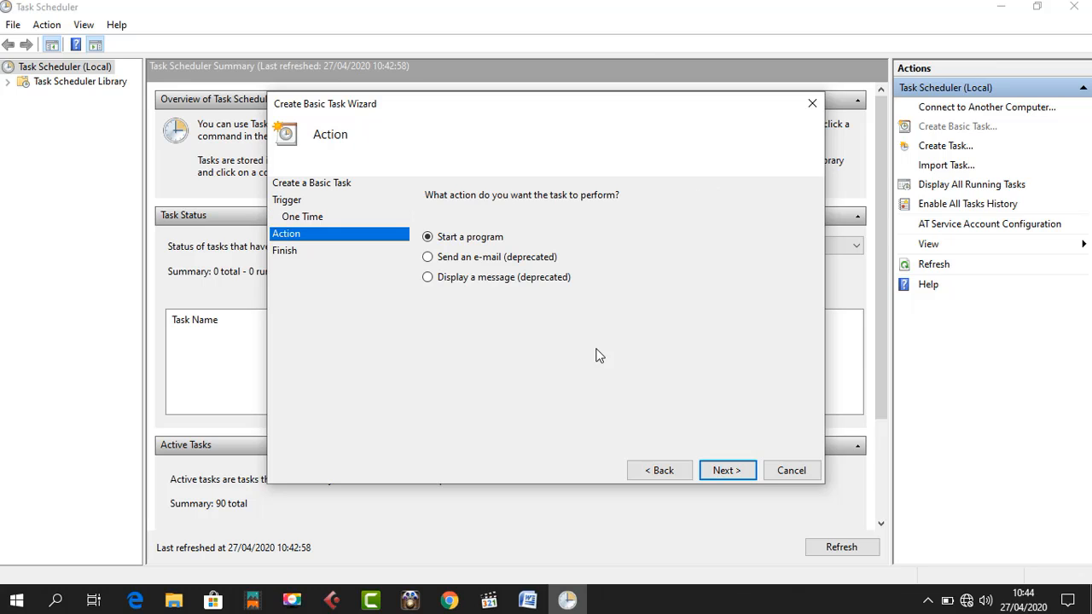
Have the task start the program Shutdown with the arguments "/s /f /t 0" and finish creating it
{"action": "left_click", "coordinate": [716, 471]}
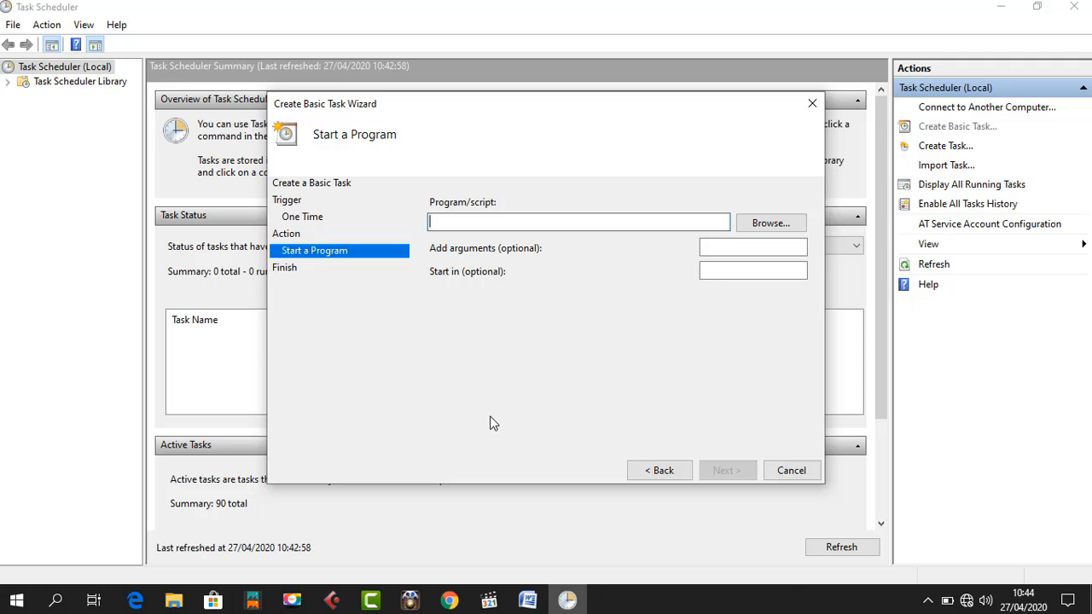
{"action": "type", "text": "Sh"}
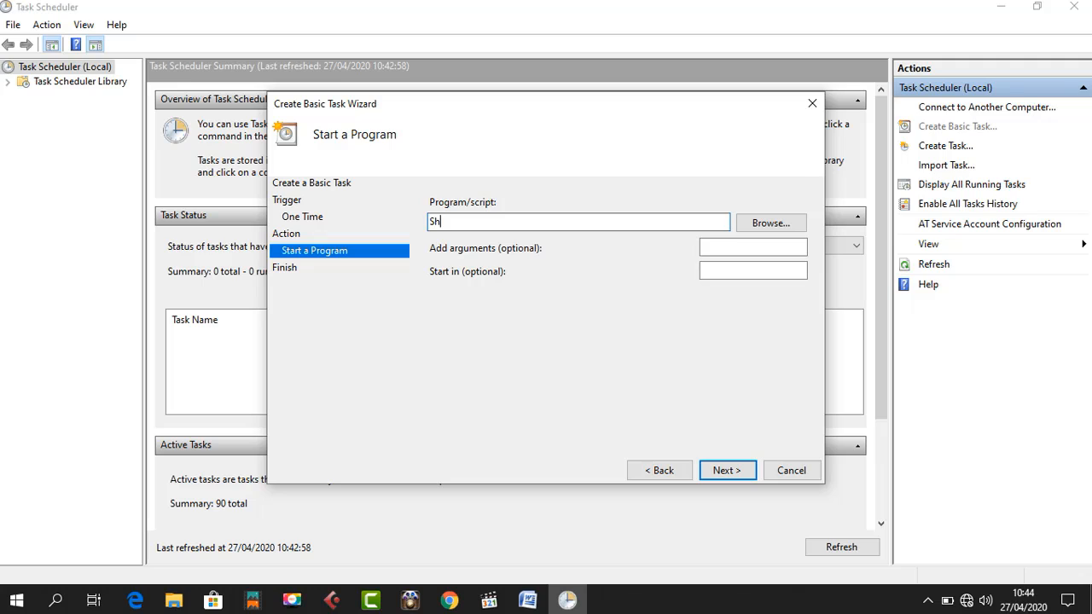
{"action": "type", "text": "utdown"}
{"action": "left_click", "coordinate": [778, 247]}
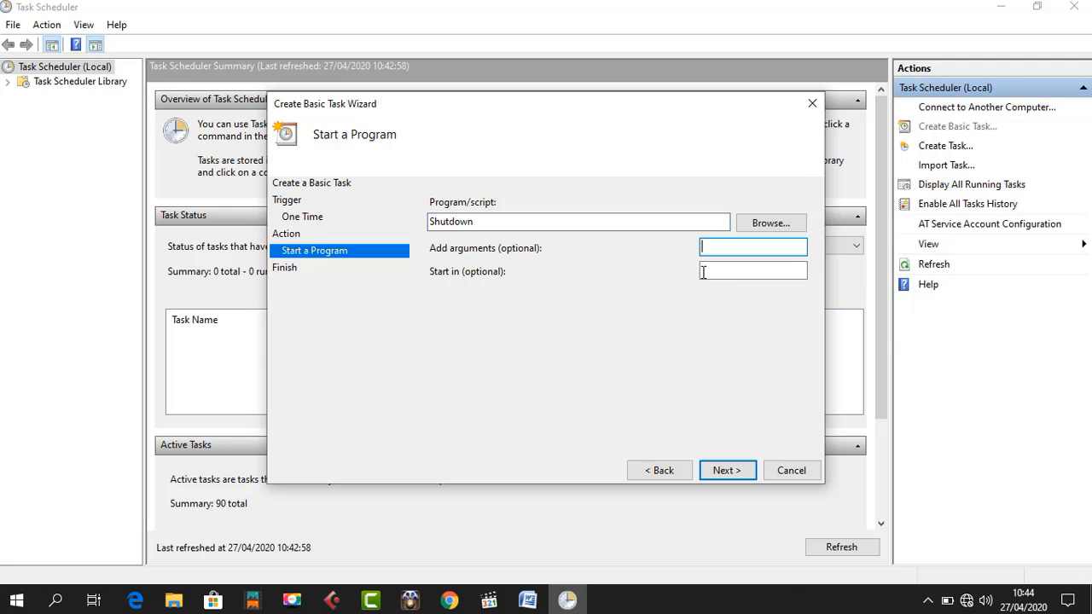
{"action": "type", "text": "/s /f /t 0"}
{"action": "left_click", "coordinate": [724, 470]}
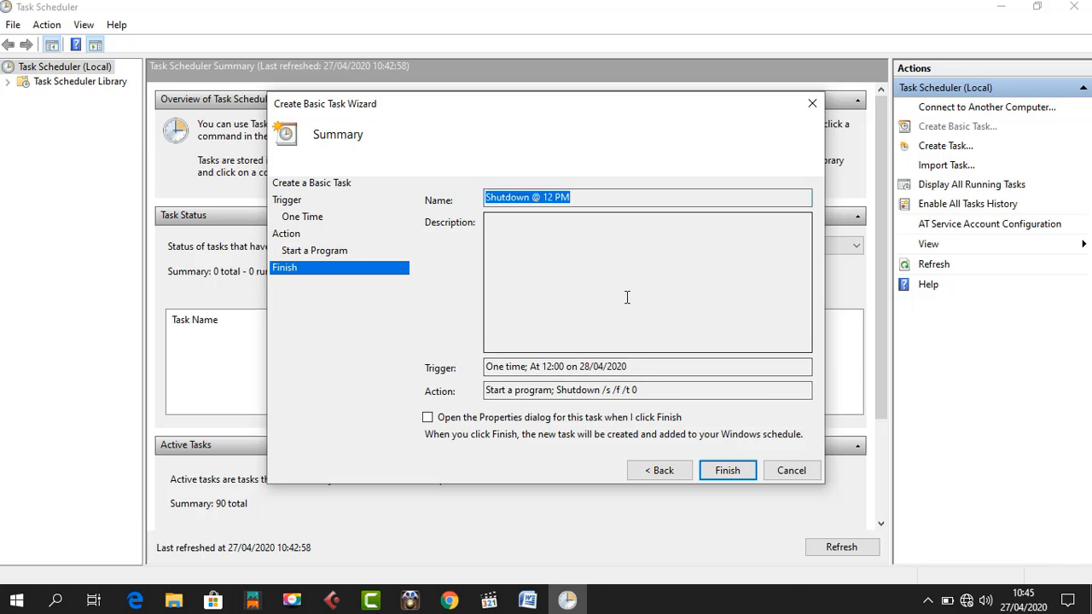
{"action": "left_click", "coordinate": [732, 471]}
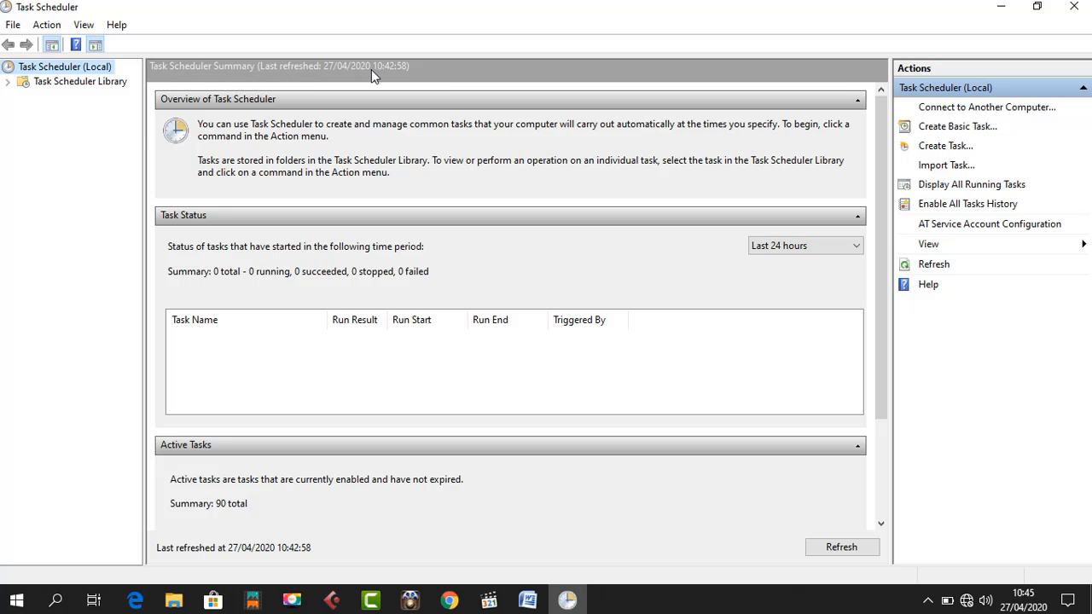
Look over the active tasks in the Task Scheduler summary and minimize the window
{"action": "scroll", "coordinate": [645, 299], "scroll_direction": "down", "scroll_amount": 2}
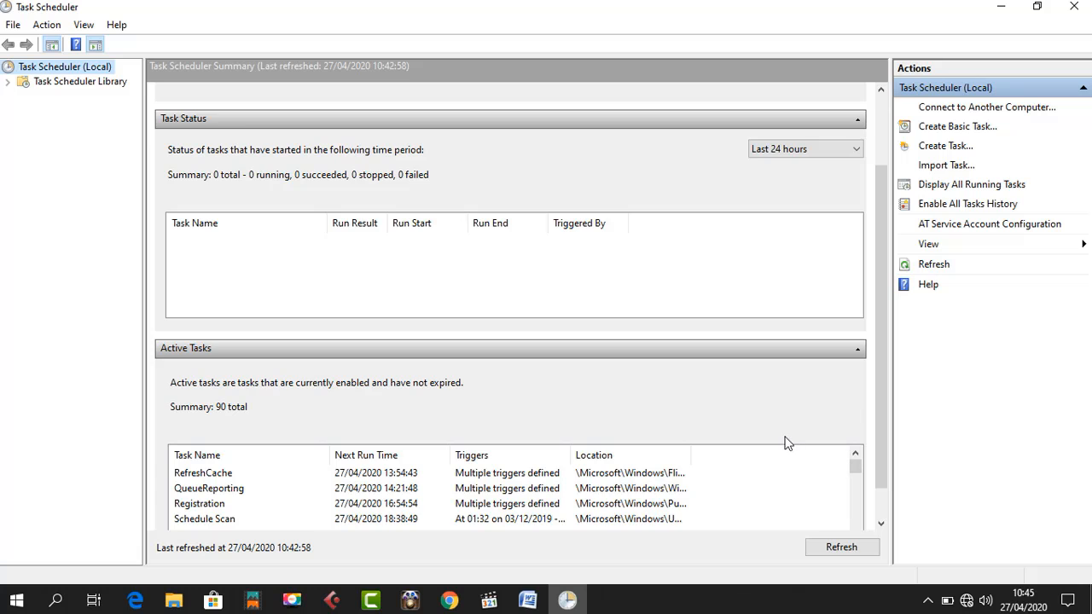
{"action": "scroll", "coordinate": [787, 441], "scroll_direction": "up", "scroll_amount": 2}
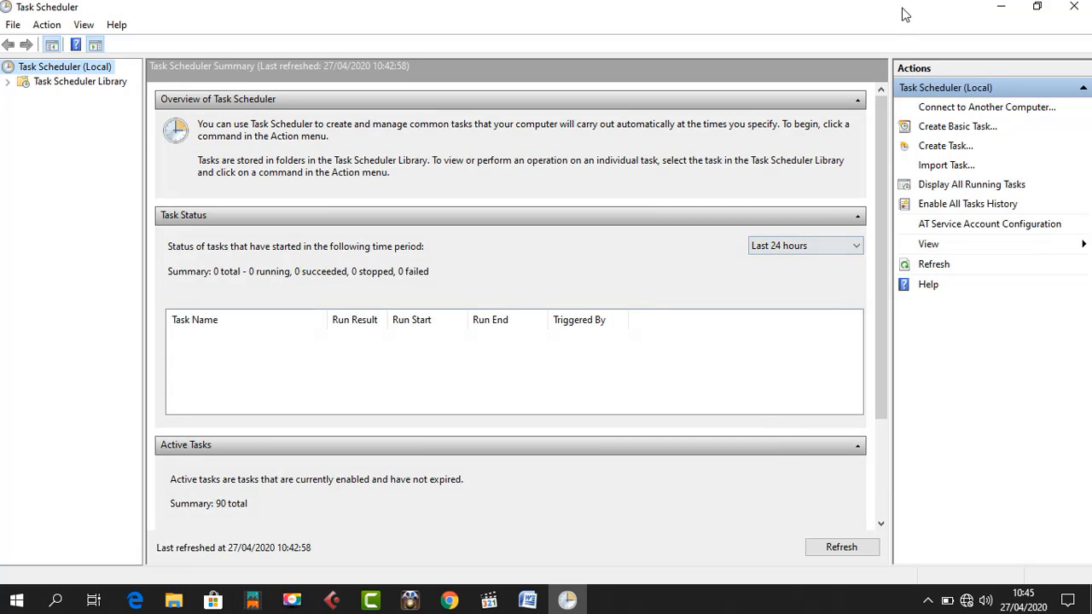
{"action": "left_click", "coordinate": [1000, 7]}
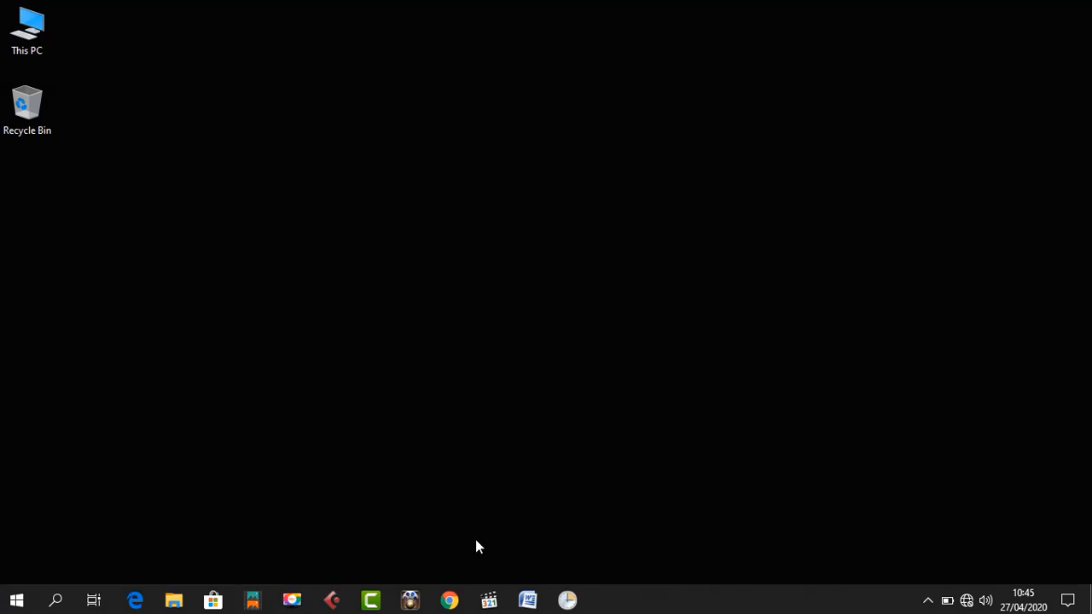
Switch to the open Word document and replace all its text with "Success the shutdown process."
{"action": "left_click", "coordinate": [527, 600]}
{"action": "left_click_drag", "start_coordinate": [707, 322], "coordinate": [373, 244]}
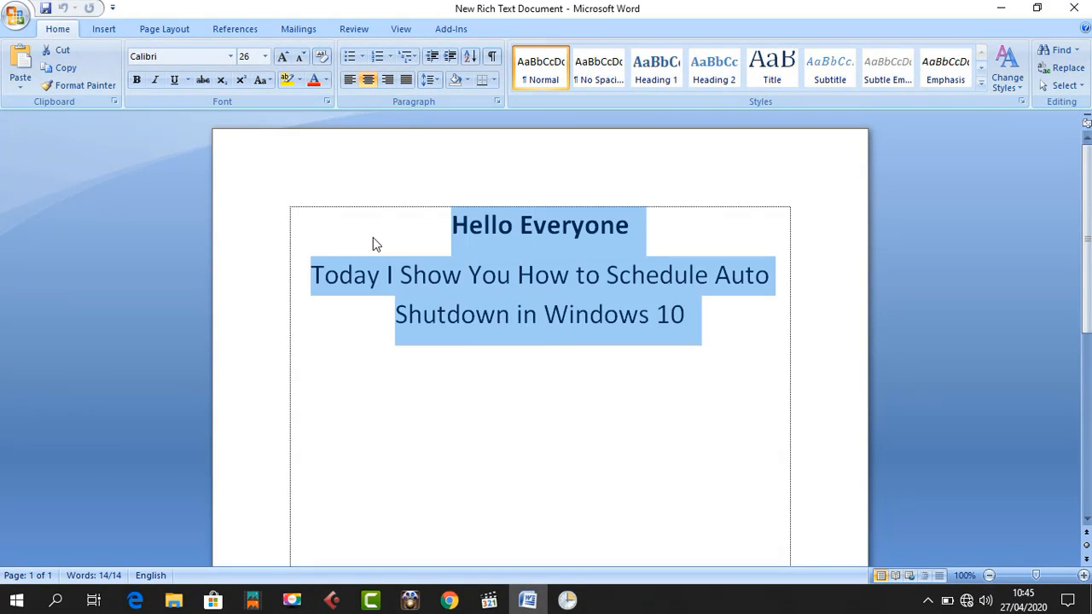
{"action": "type", "text": "Su"}
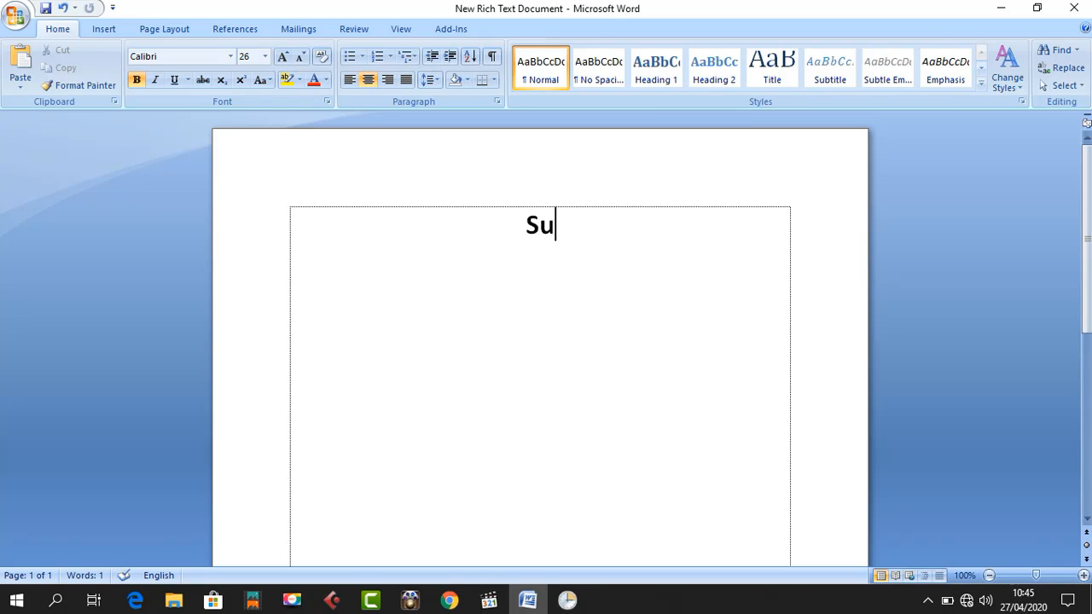
{"action": "type", "text": "ccess"}
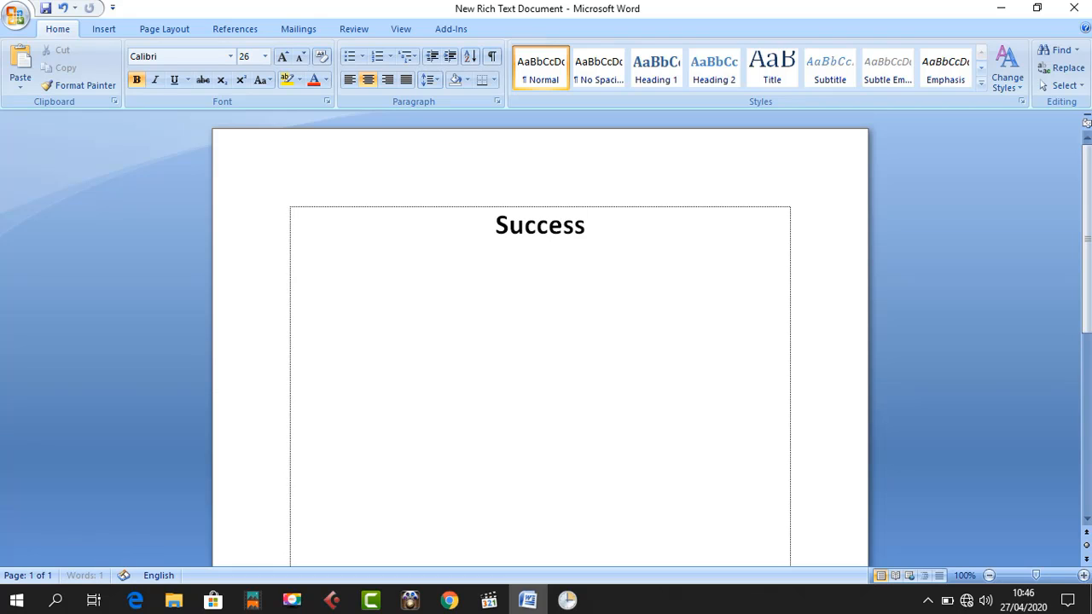
{"action": "type", "text": " the shut"}
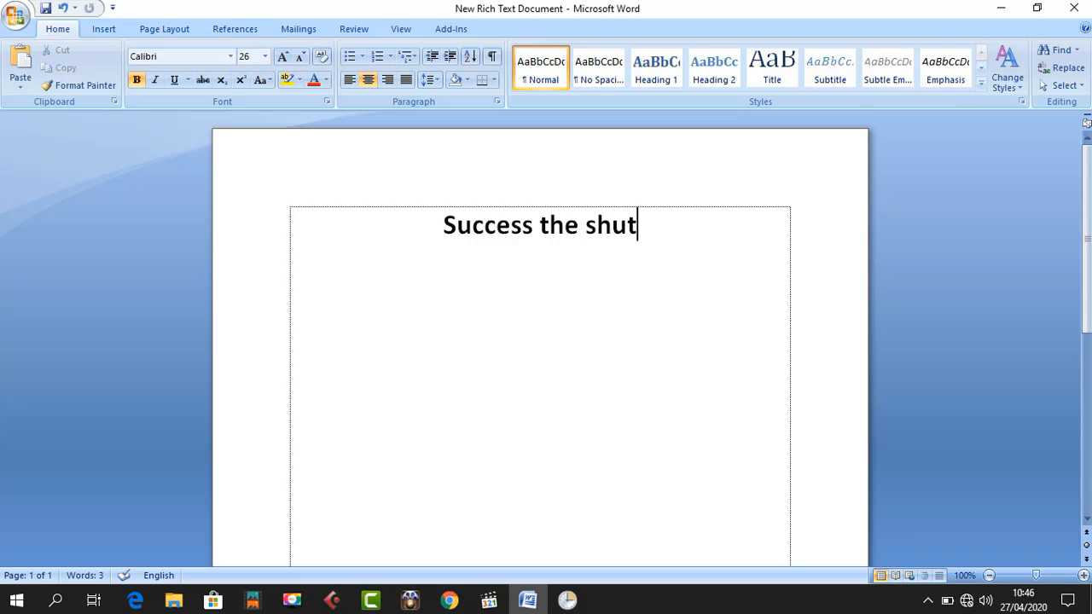
{"action": "type", "text": "down pr"}
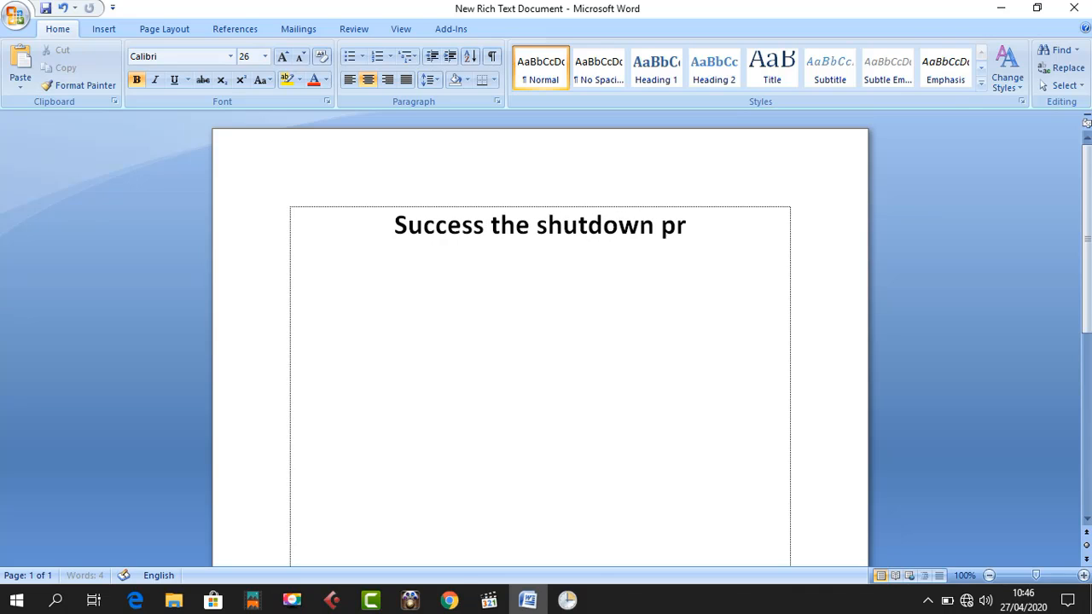
{"action": "type", "text": "ocess."}
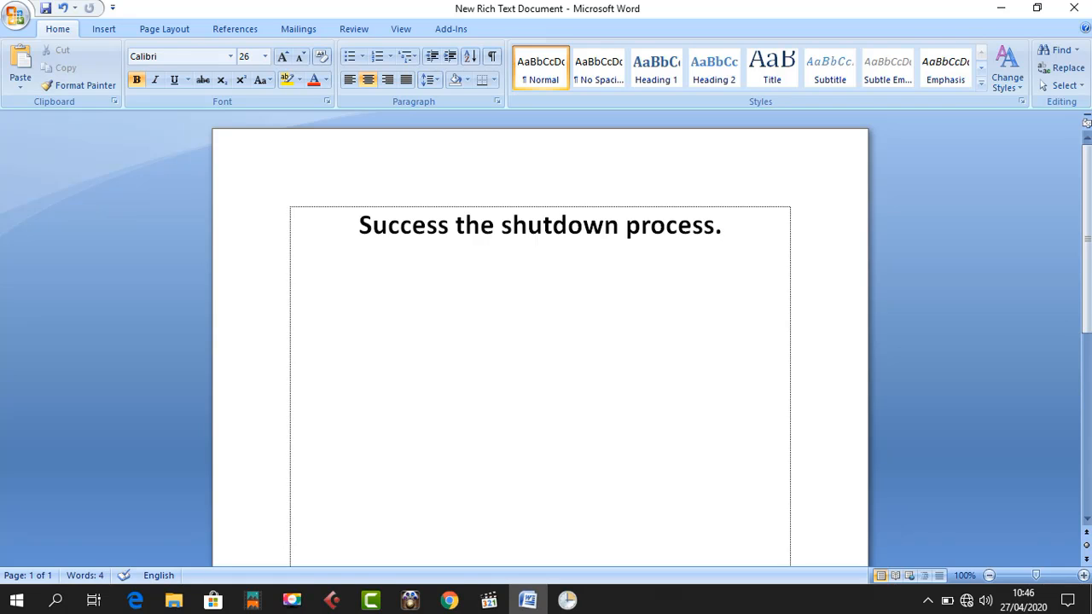
Add a second paragraph reading "Thanks for watching the video :)" below the first line
{"action": "key", "text": "Return"}
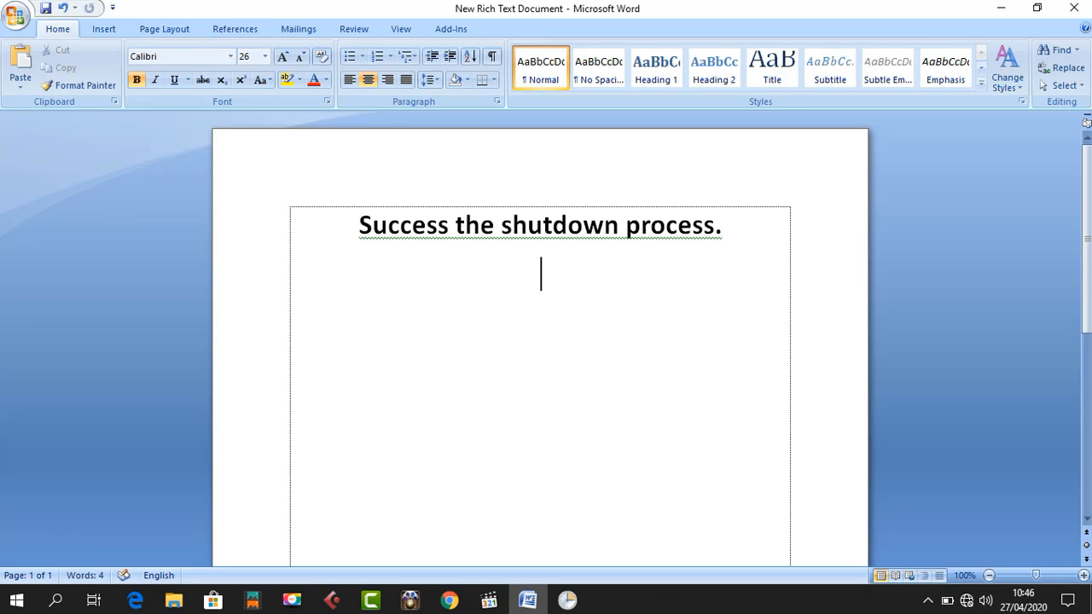
{"action": "type", "text": "Thanks"}
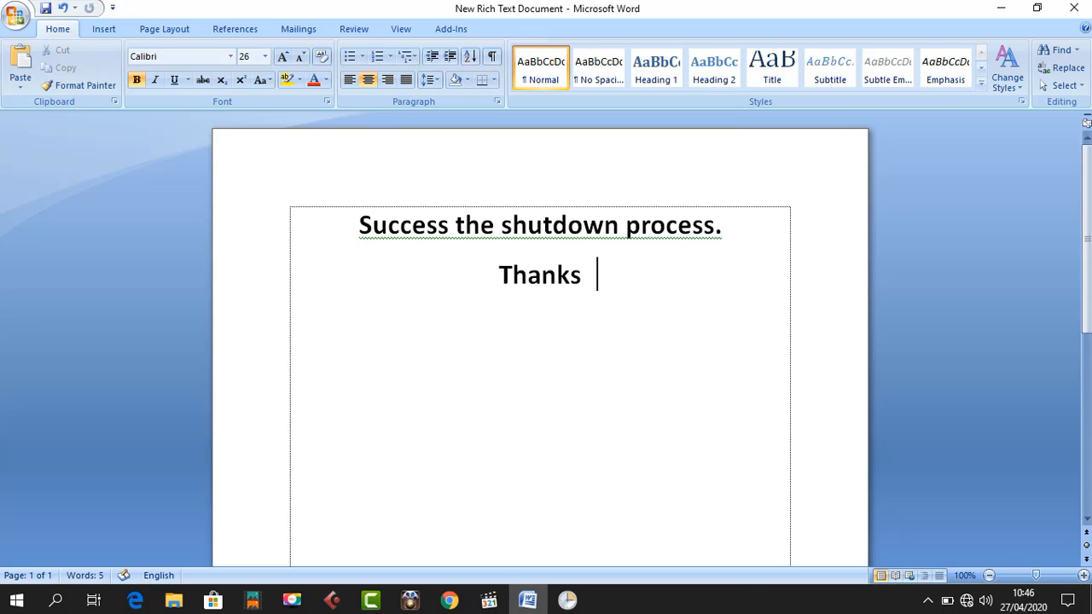
{"action": "type", "text": "for wa"}
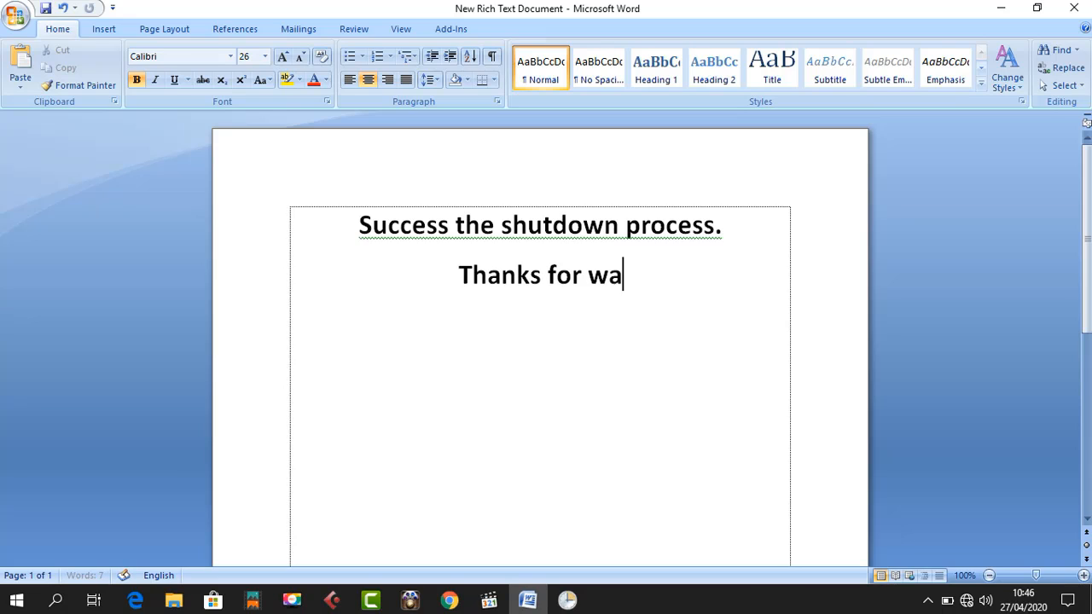
{"action": "type", "text": "tching the video"}
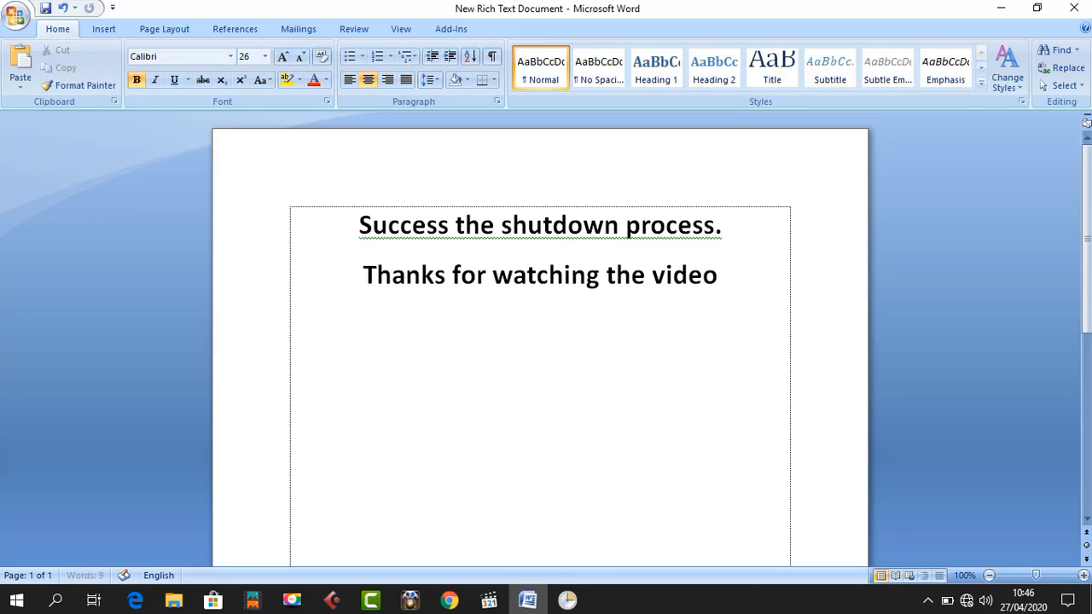
{"action": "type", "text": " :)"}
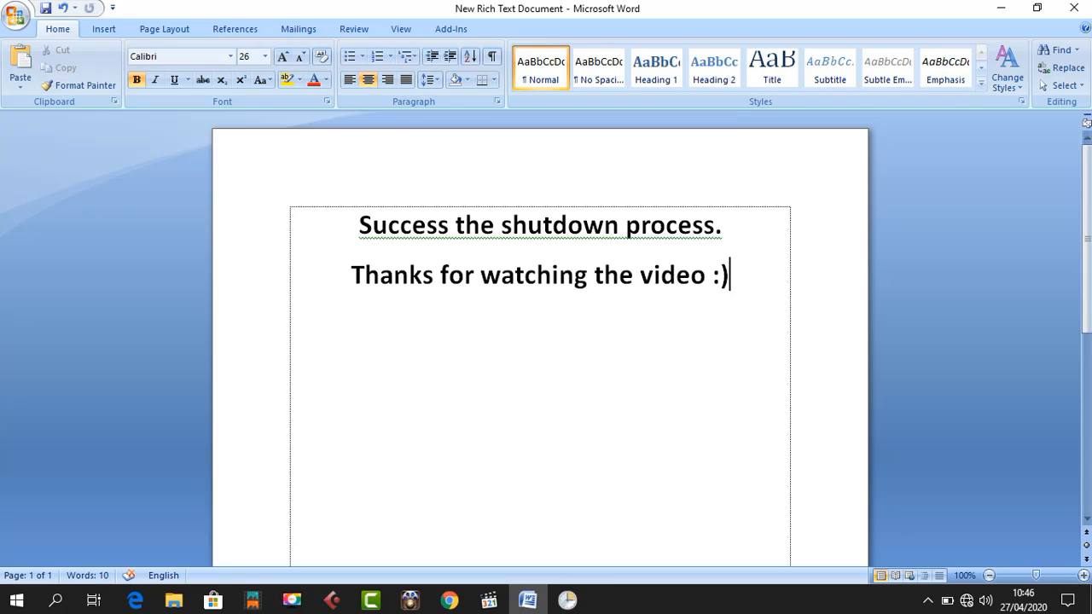